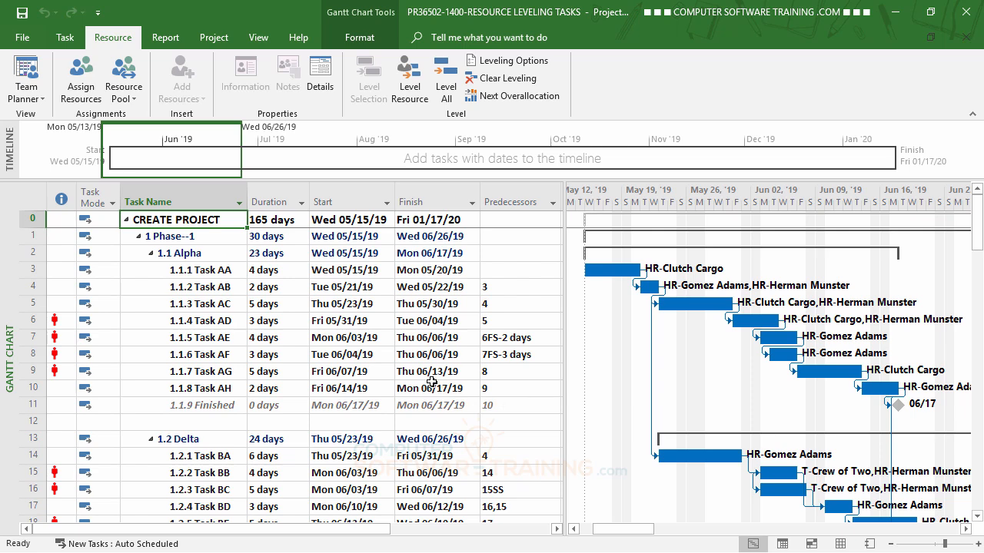
Step: Look through the project's task list for tasks marked with resource overallocation indicators
{"action": "scroll", "coordinate": [416, 358], "scroll_direction": "down", "scroll_amount": 6}
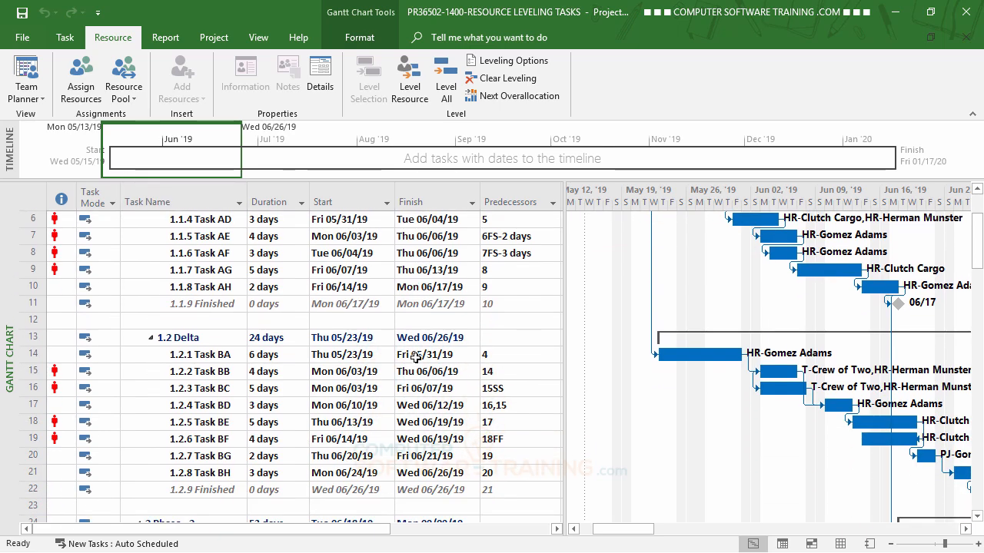
{"action": "scroll", "coordinate": [415, 357], "scroll_direction": "up", "scroll_amount": 6}
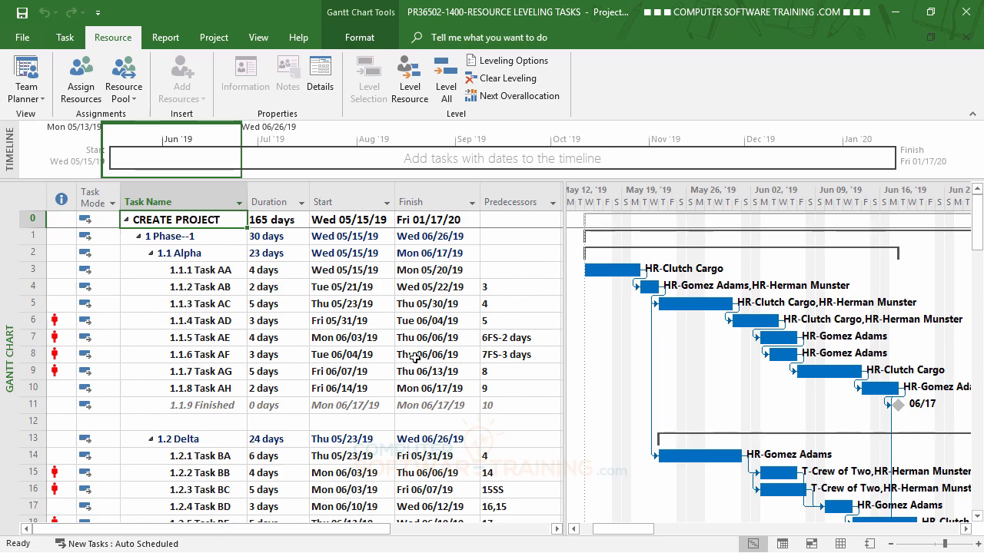
{"action": "scroll", "coordinate": [415, 357], "scroll_direction": "down", "scroll_amount": 4}
{"action": "scroll", "coordinate": [415, 357], "scroll_direction": "down", "scroll_amount": 10}
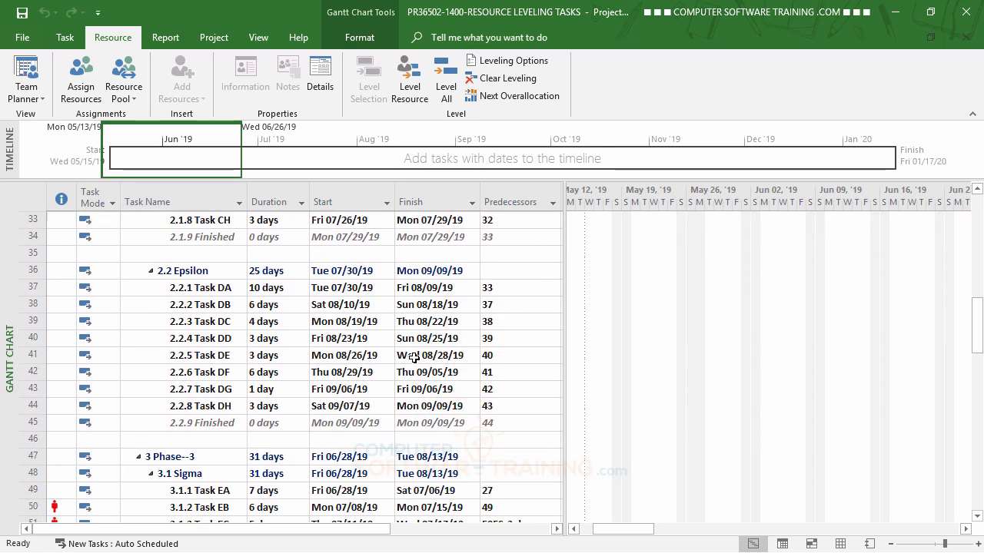
{"action": "scroll", "coordinate": [413, 357], "scroll_direction": "up", "scroll_amount": 12}
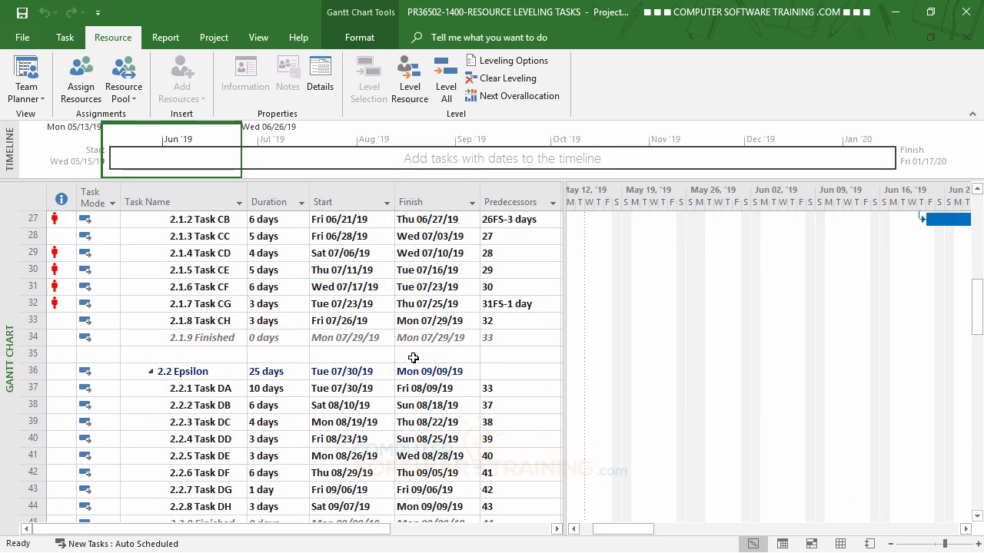
{"action": "scroll", "coordinate": [413, 358], "scroll_direction": "up", "scroll_amount": 3}
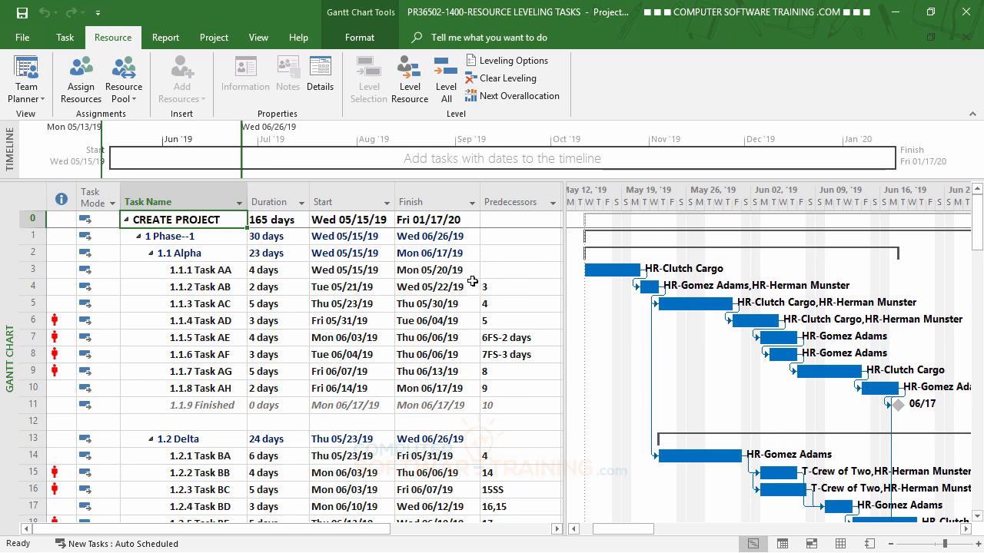
Step: Go to the first overallocated task, 1.1.4 Task AD, and level its preselected HR resources
{"action": "left_click", "coordinate": [513, 96]}
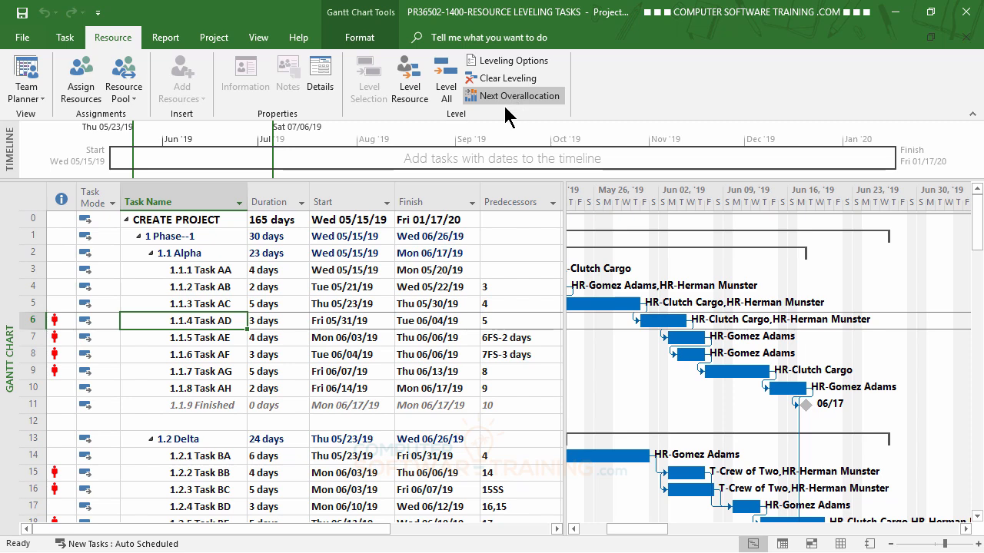
{"action": "left_click", "coordinate": [411, 86]}
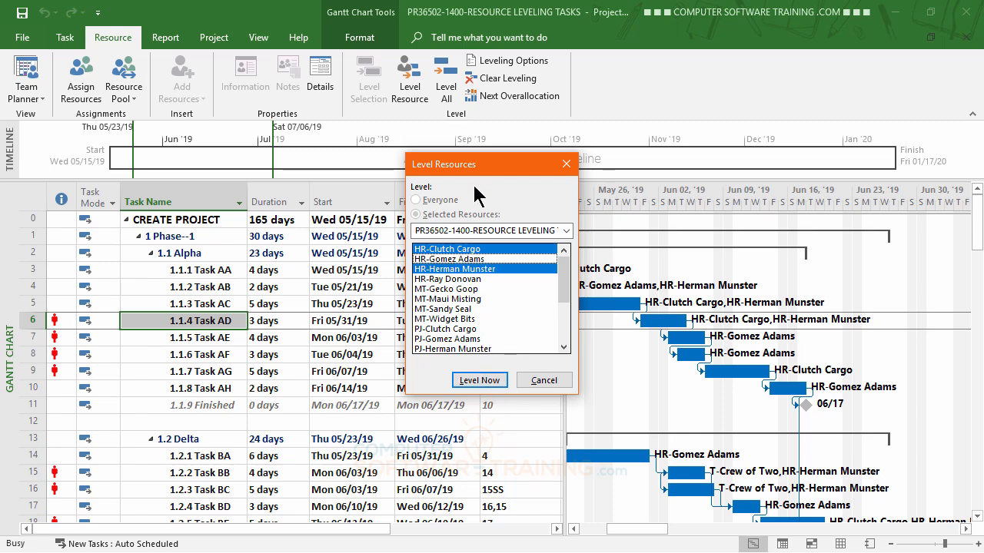
{"action": "left_click_drag", "start_coordinate": [489, 164], "coordinate": [660, 40]}
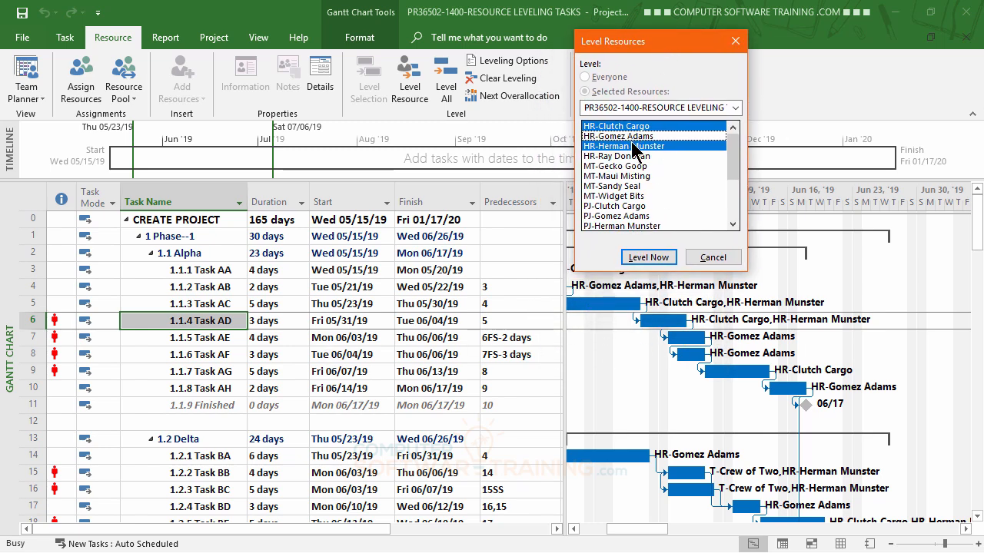
{"action": "left_click", "coordinate": [647, 257]}
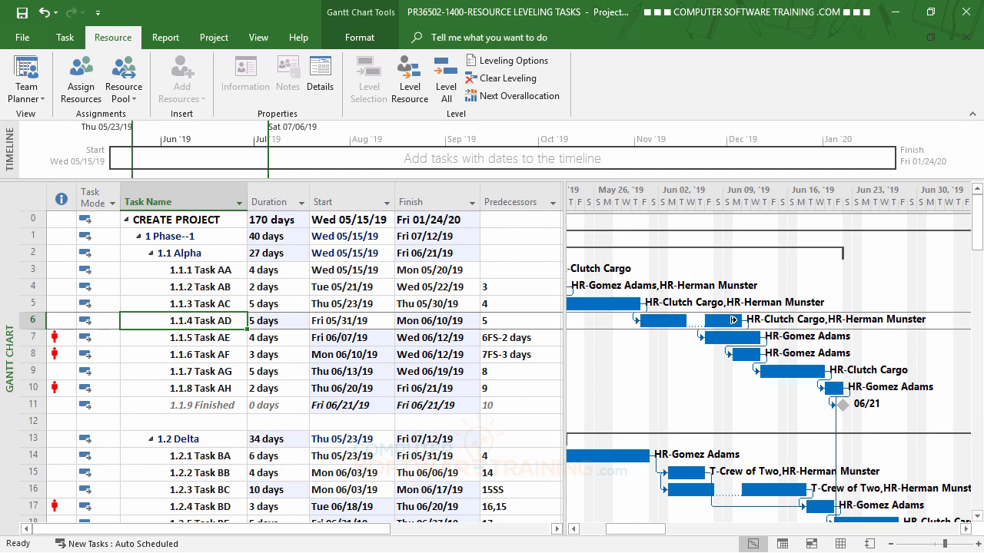
Step: Clear leveling for the entire project
{"action": "mouse_move", "coordinate": [739, 321]}
{"action": "left_click", "coordinate": [498, 79]}
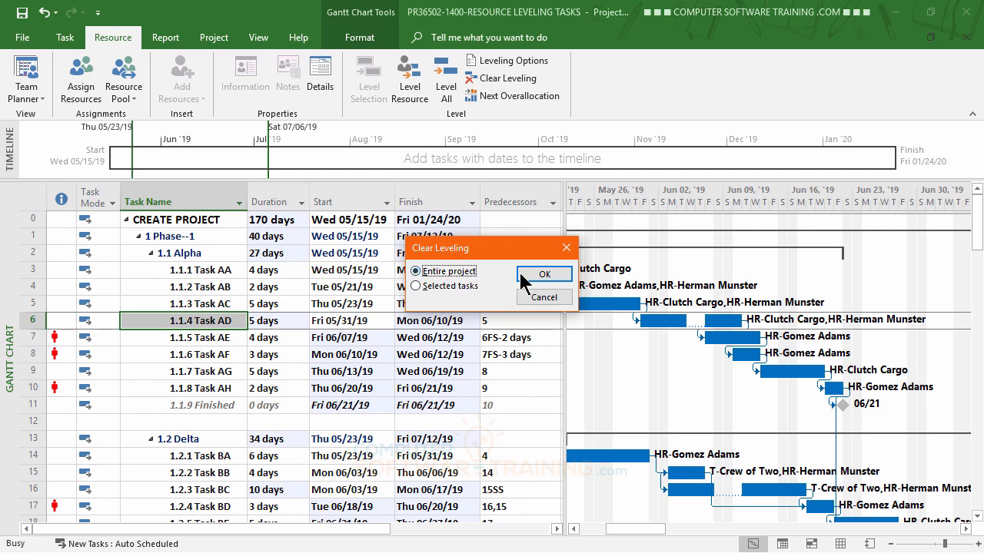
{"action": "left_click", "coordinate": [544, 277]}
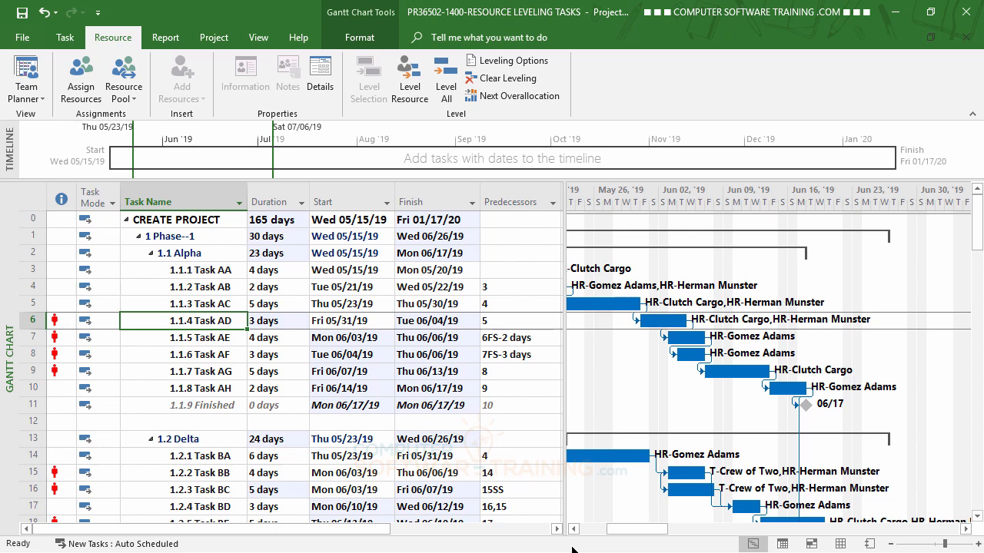
Step: Starting from the project summary row, find the next overallocation and level the two HR resources preselected for 1.1.4 Task AD
{"action": "left_click", "coordinate": [198, 221]}
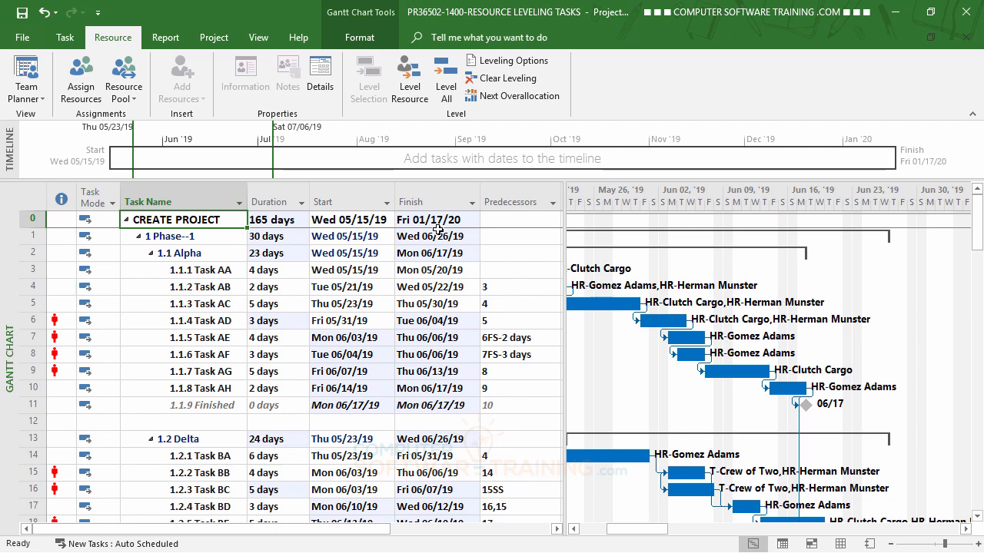
{"action": "left_click", "coordinate": [509, 97]}
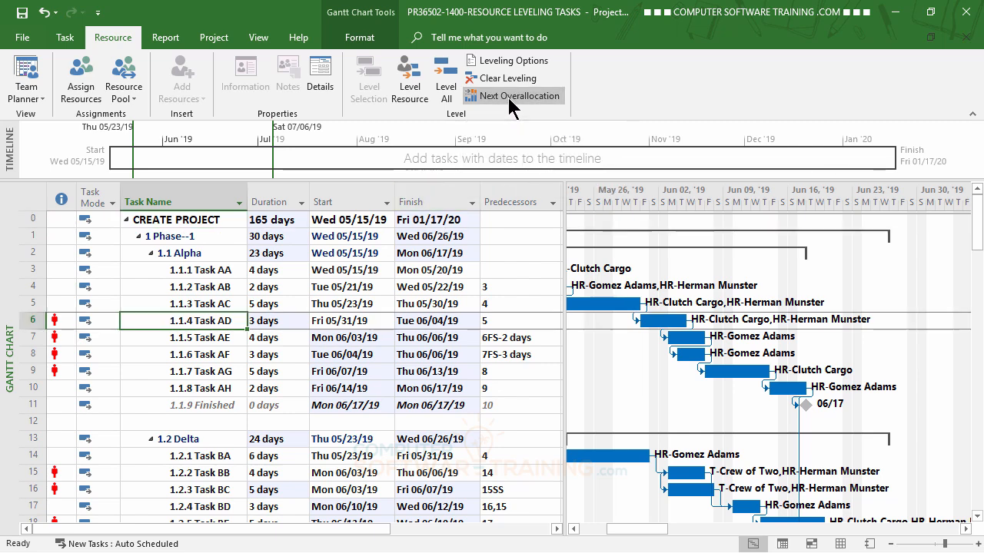
{"action": "left_click", "coordinate": [411, 86]}
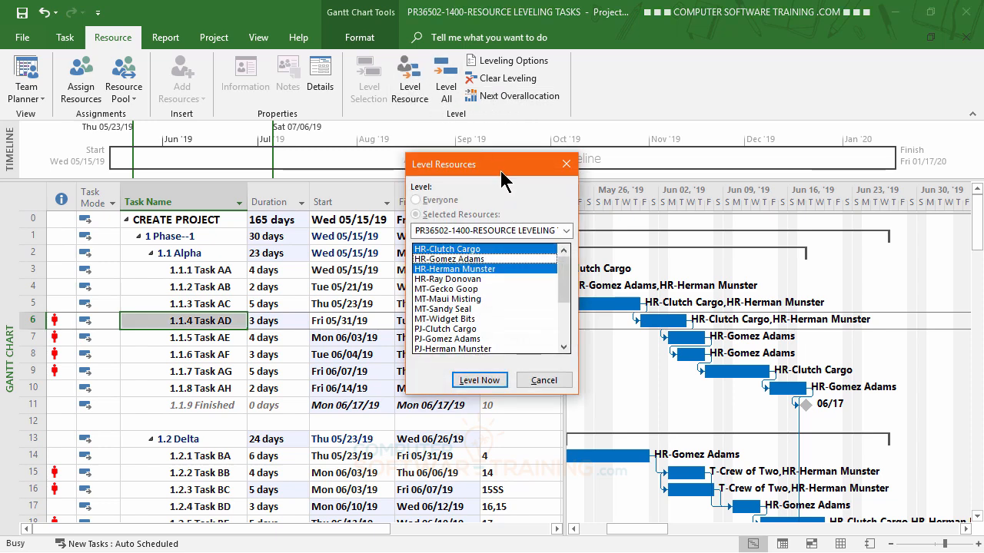
{"action": "left_click_drag", "start_coordinate": [506, 166], "coordinate": [874, 65]}
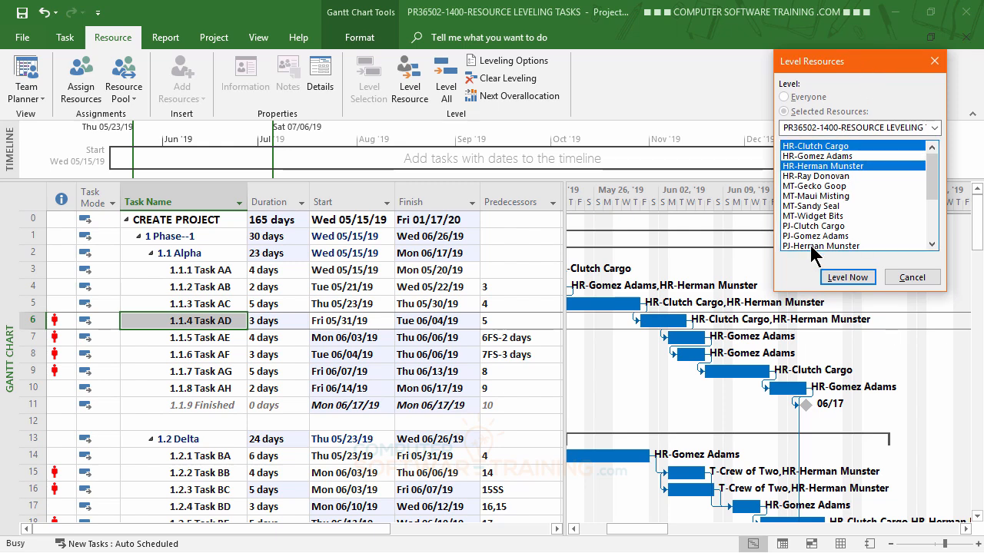
{"action": "left_click", "coordinate": [843, 279]}
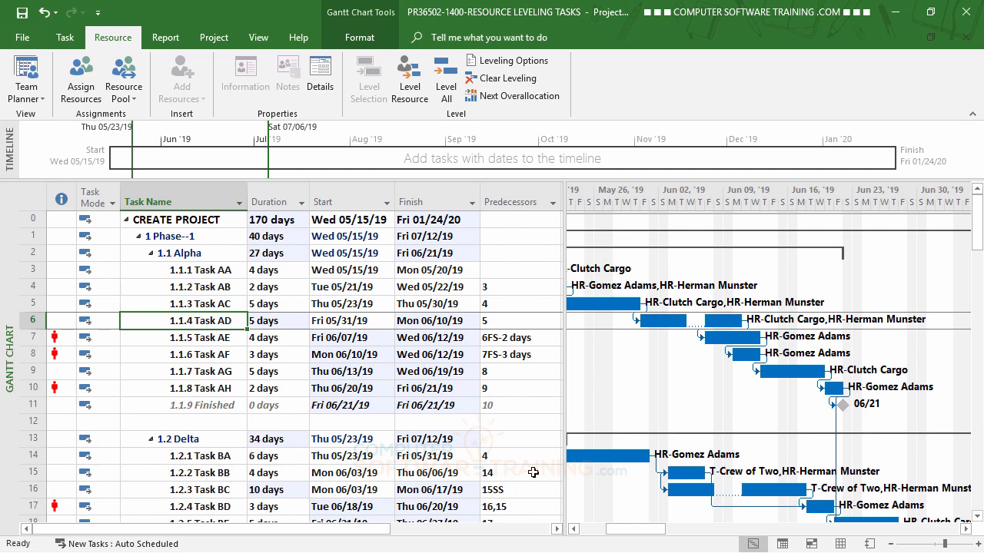
Step: Find the next overallocation at 1.1.5 Task AE and level the resource preselected for it
{"action": "left_click", "coordinate": [505, 96]}
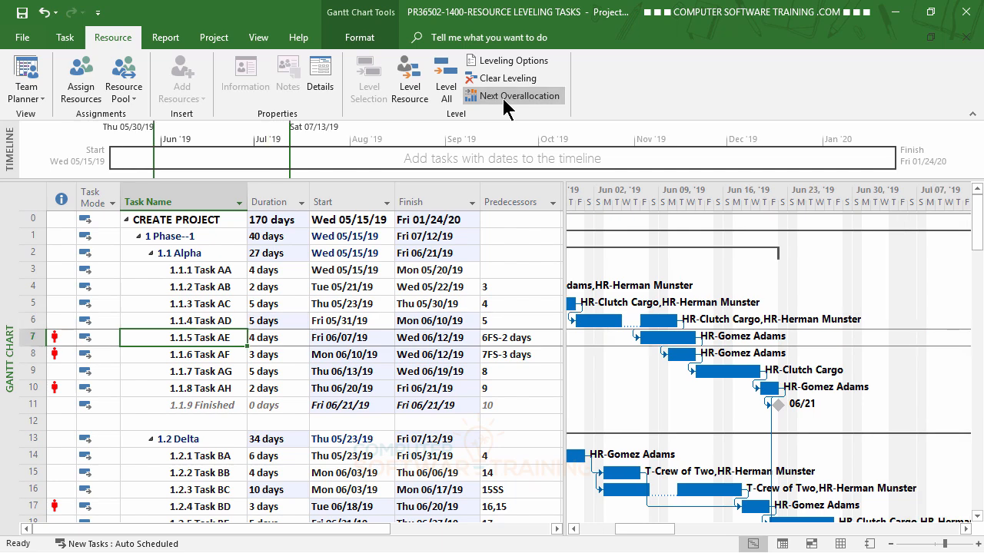
{"action": "left_click", "coordinate": [414, 94]}
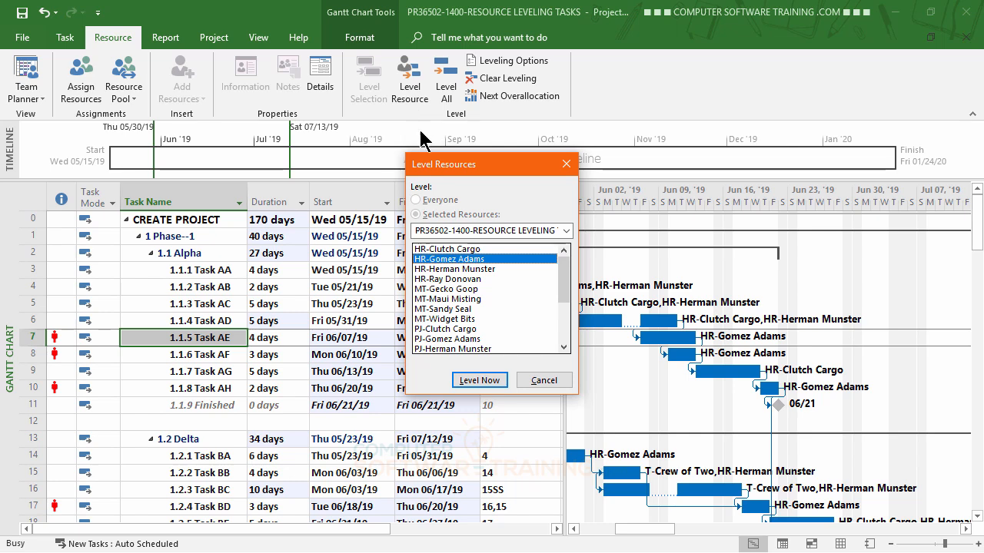
{"action": "left_click", "coordinate": [479, 381]}
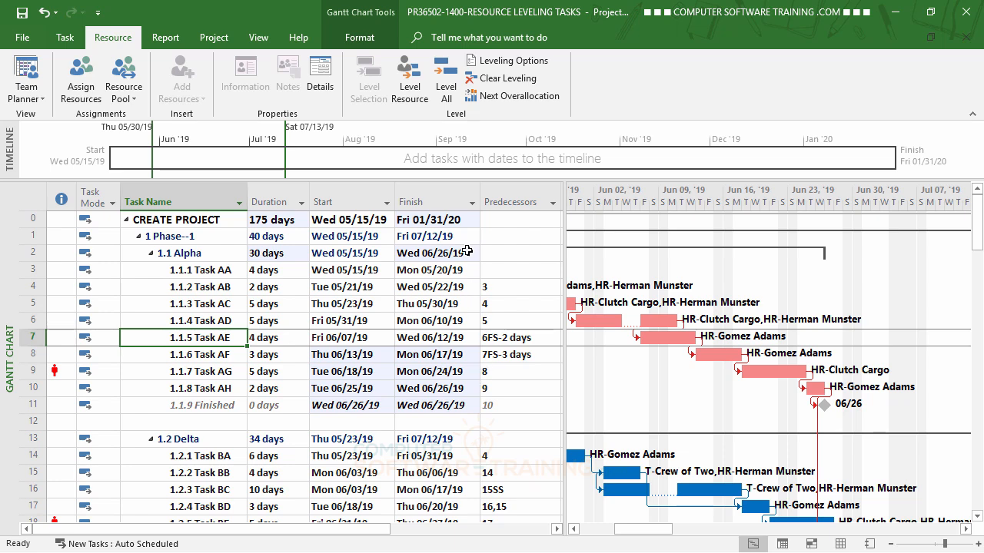
Step: Find the next overallocation at 1.1.7 Task AG and level the resource preselected for it
{"action": "left_click", "coordinate": [501, 99]}
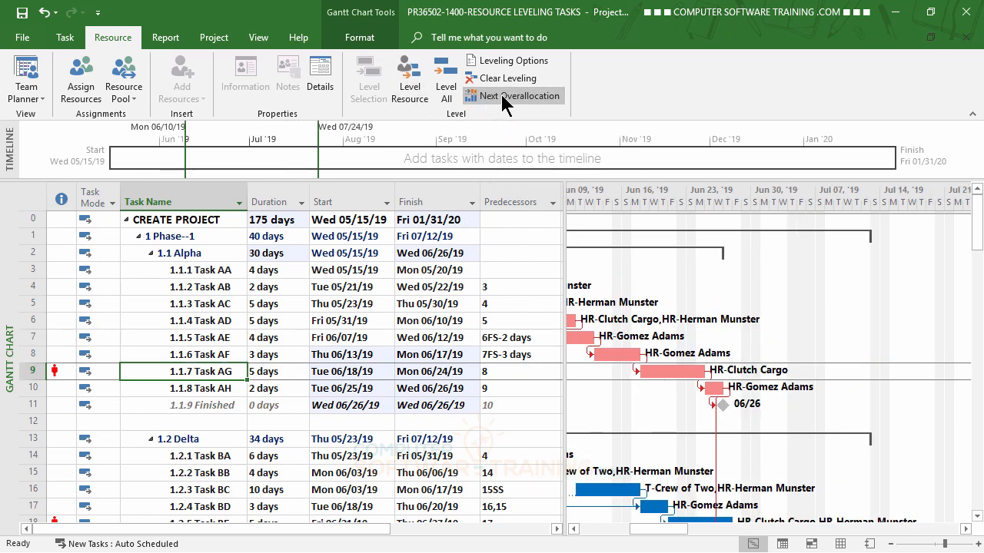
{"action": "left_click", "coordinate": [410, 93]}
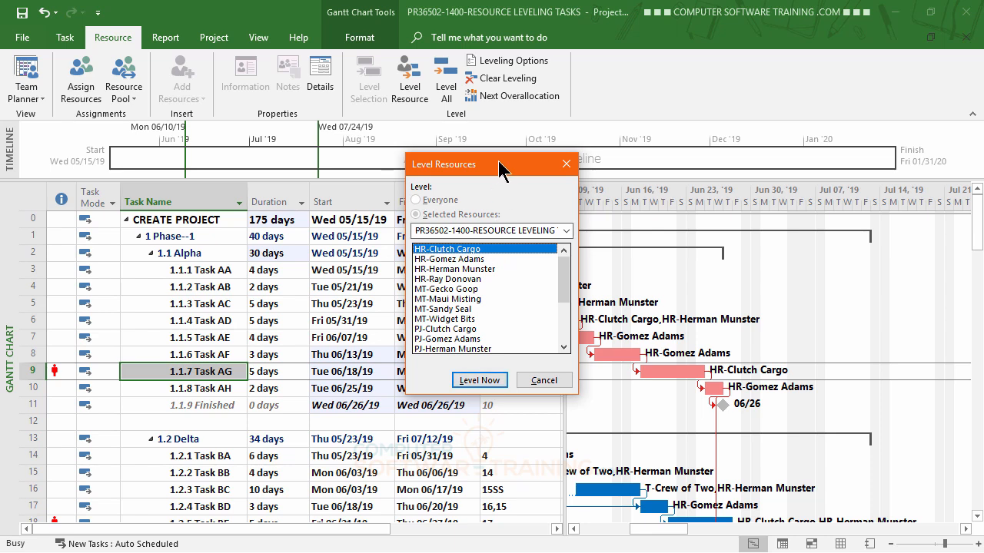
{"action": "left_click_drag", "start_coordinate": [501, 164], "coordinate": [738, 134]}
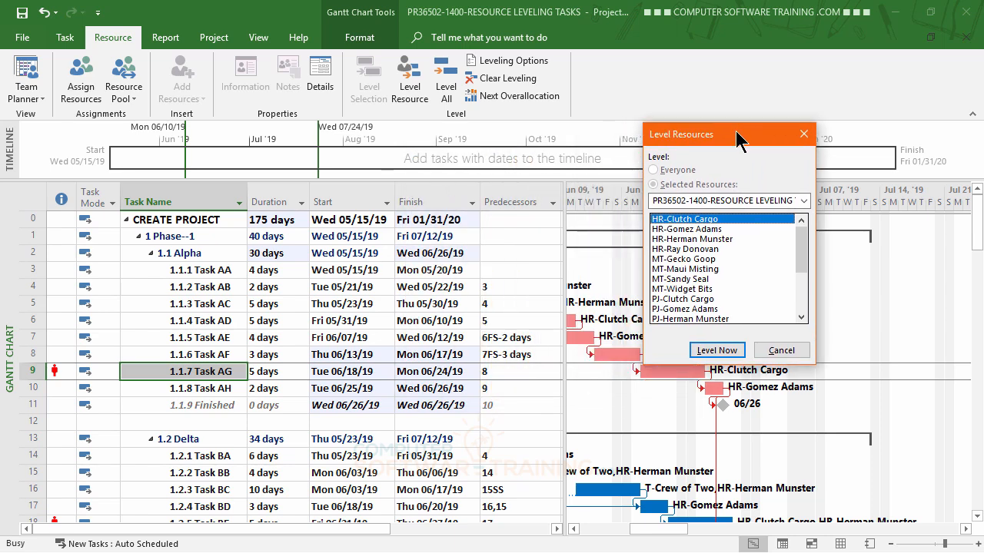
{"action": "left_click", "coordinate": [729, 355]}
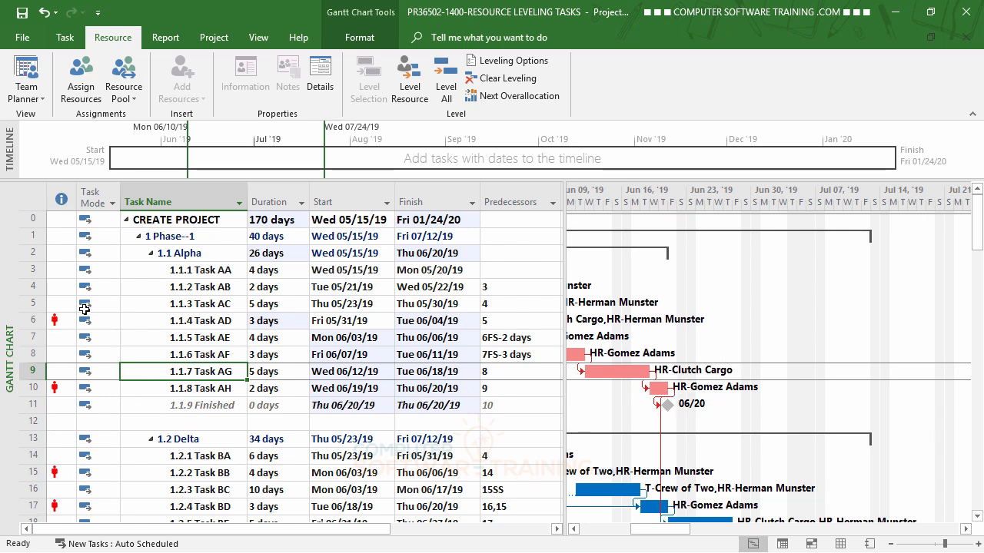
Step: Find the next overallocation at 2.1.1 Task CA and level its two preselected HR resources
{"action": "left_click", "coordinate": [505, 98]}
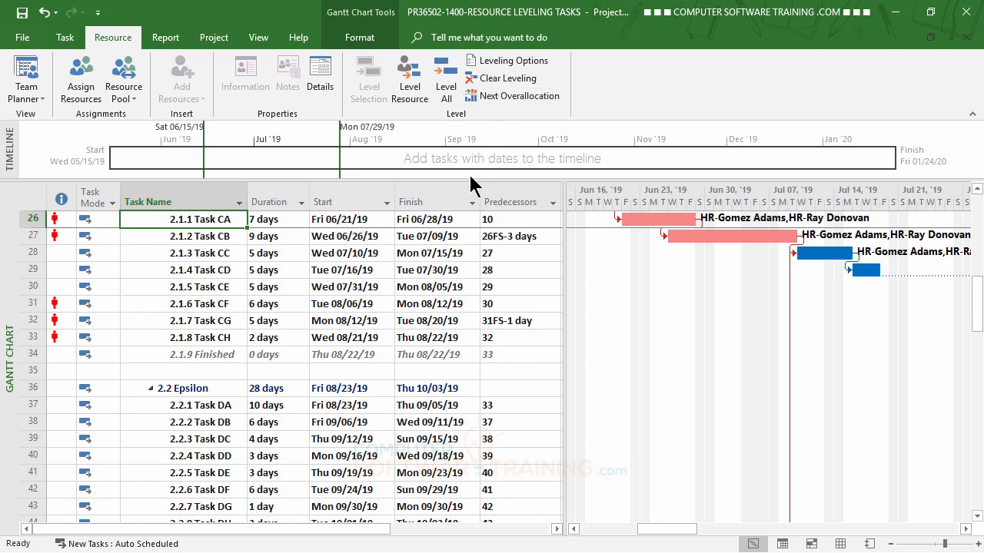
{"action": "left_click", "coordinate": [423, 85]}
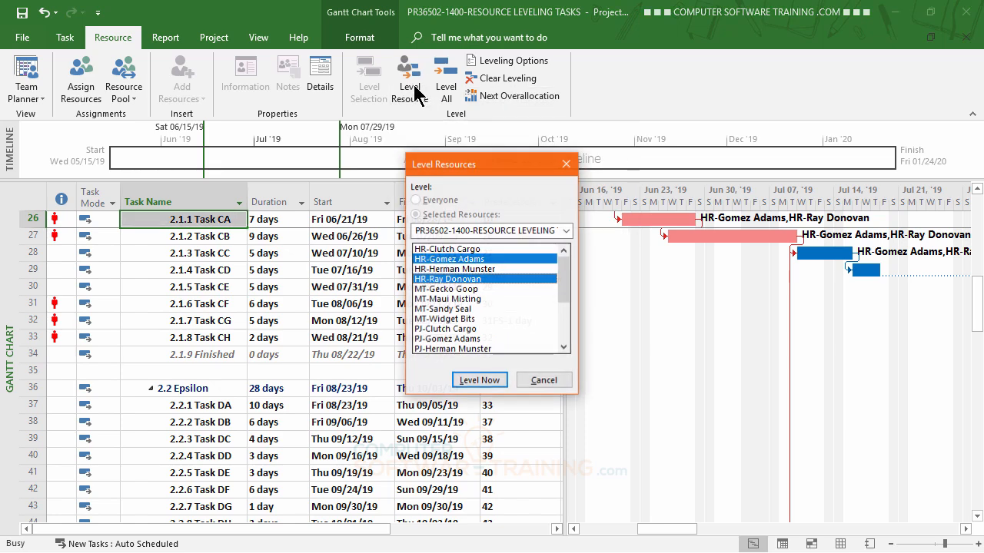
{"action": "left_click", "coordinate": [480, 382]}
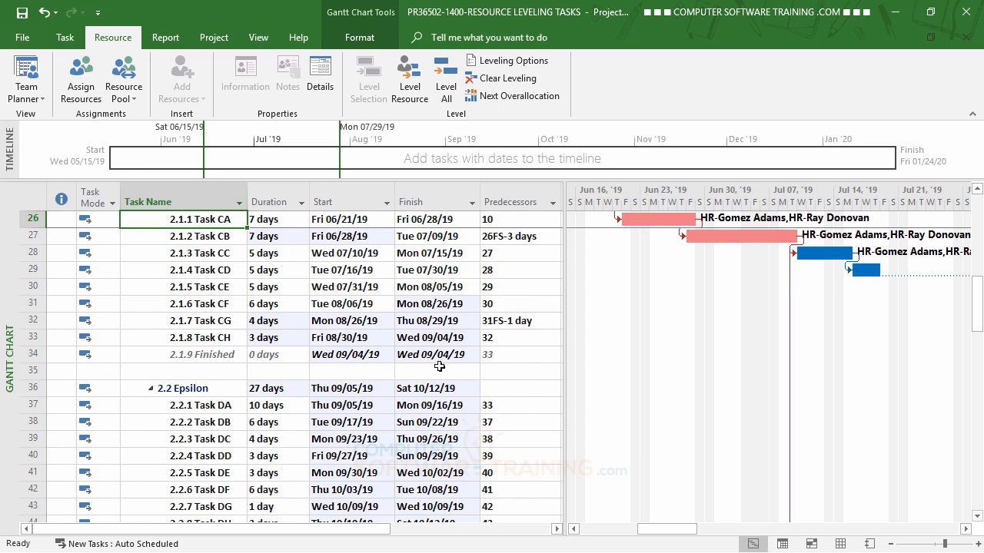
Step: Find the next overallocation at 1.2.5 Task BE and level its two preselected HR resources
{"action": "left_click", "coordinate": [508, 98]}
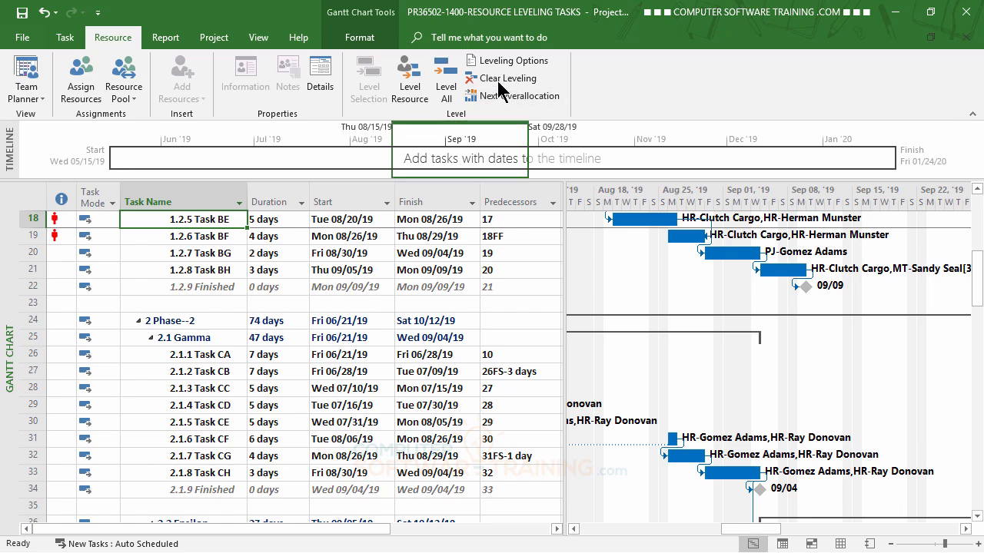
{"action": "left_click", "coordinate": [411, 91]}
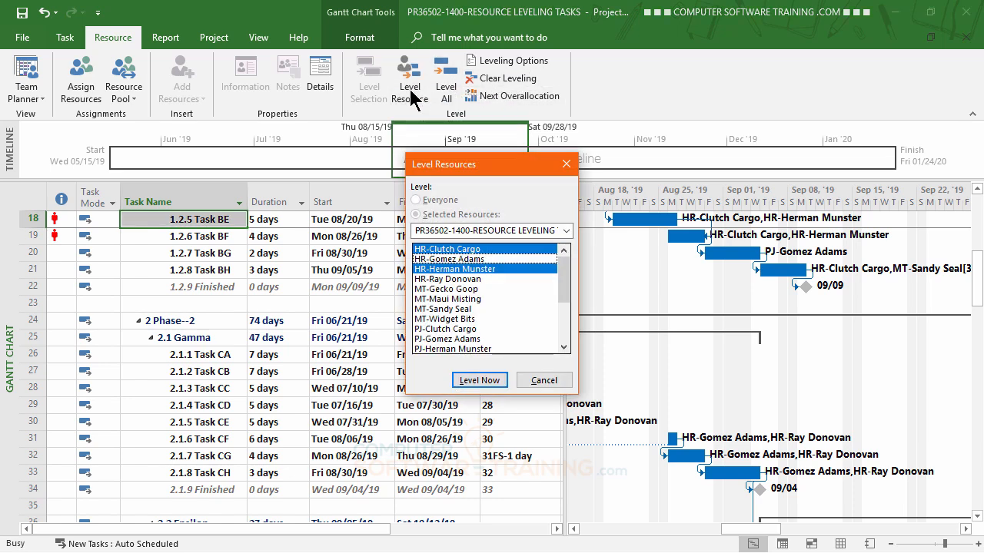
{"action": "left_click", "coordinate": [477, 384]}
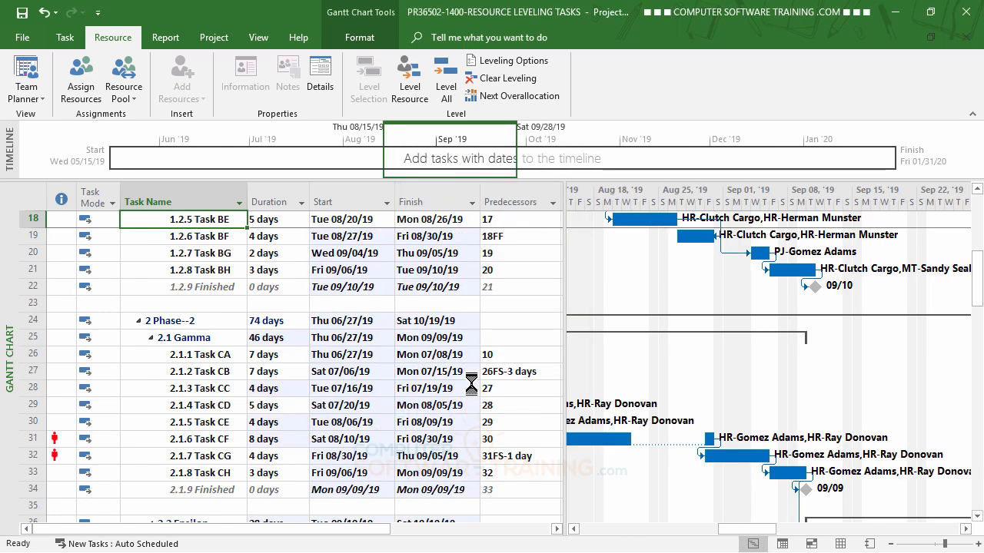
Step: Find the next overallocation at 2.1.6 Task CF and level its two preselected HR resources
{"action": "left_click", "coordinate": [497, 97]}
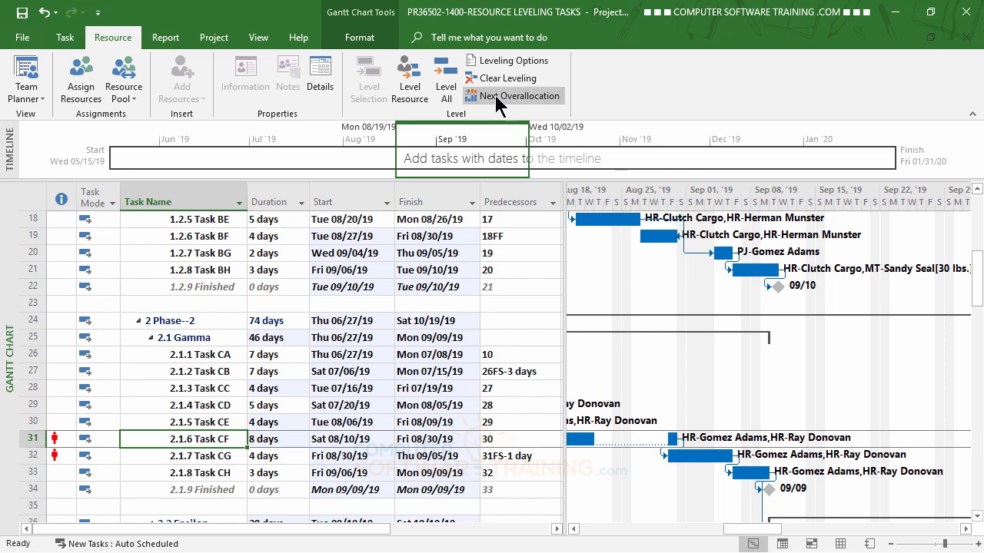
{"action": "left_click", "coordinate": [412, 90]}
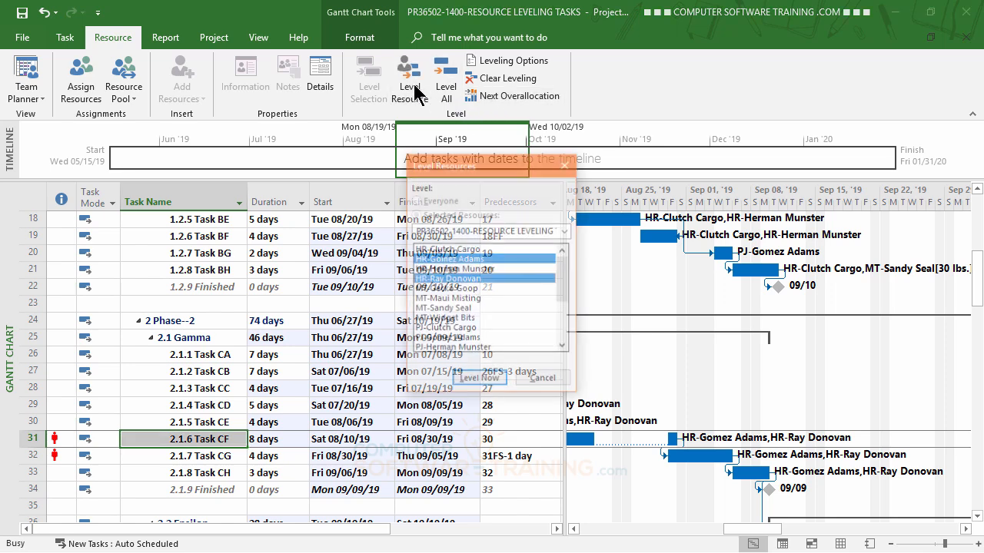
{"action": "left_click", "coordinate": [478, 381]}
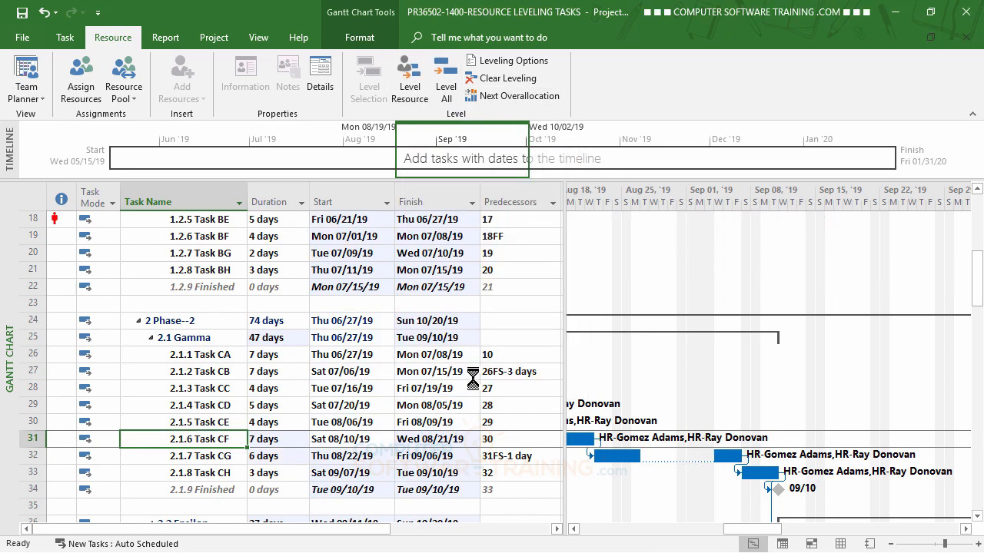
Step: Review the Phase 1 tasks for remaining overallocation indicators and search for the next overallocation
{"action": "scroll", "coordinate": [399, 388], "scroll_direction": "up", "scroll_amount": 6}
{"action": "scroll", "coordinate": [414, 392], "scroll_direction": "down", "scroll_amount": 2}
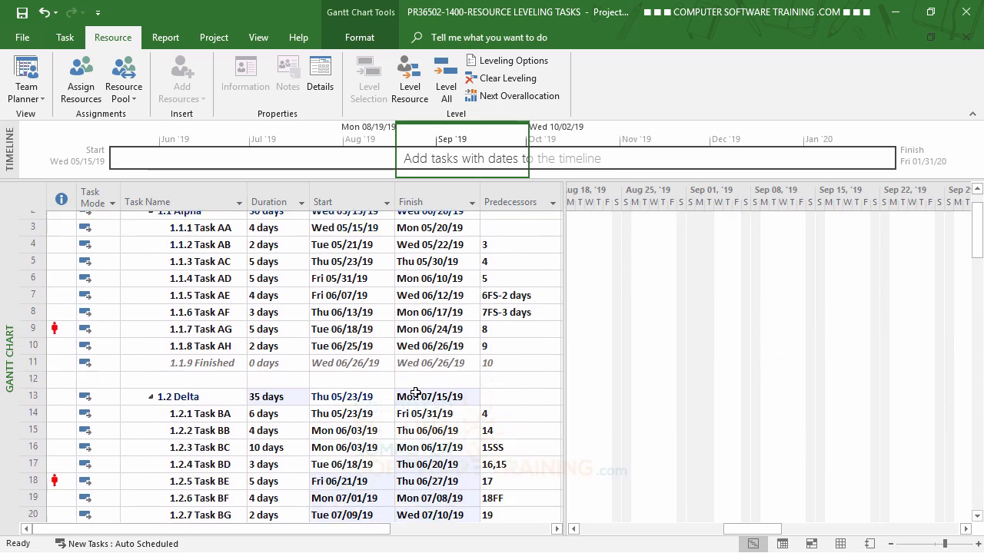
{"action": "scroll", "coordinate": [415, 392], "scroll_direction": "up", "scroll_amount": 2}
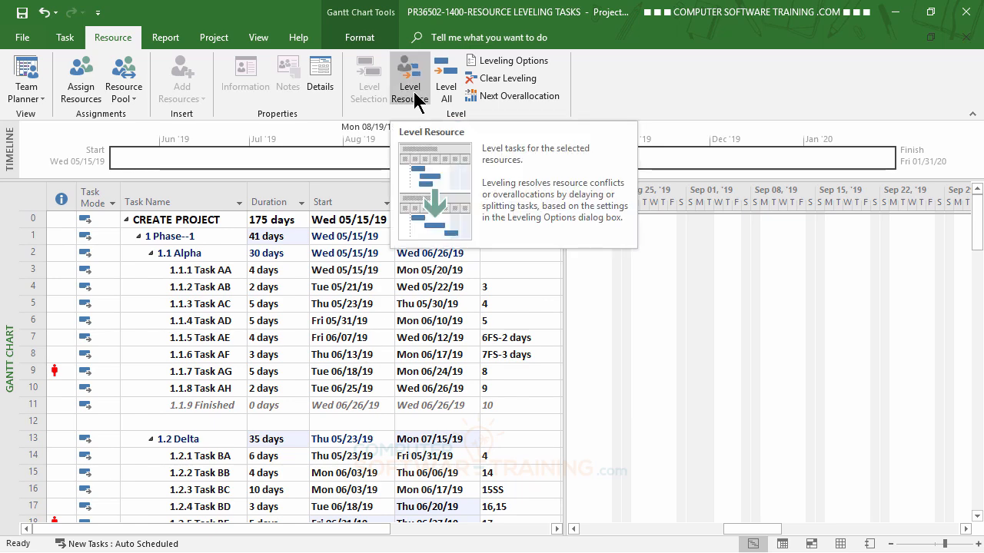
{"action": "left_click", "coordinate": [515, 97]}
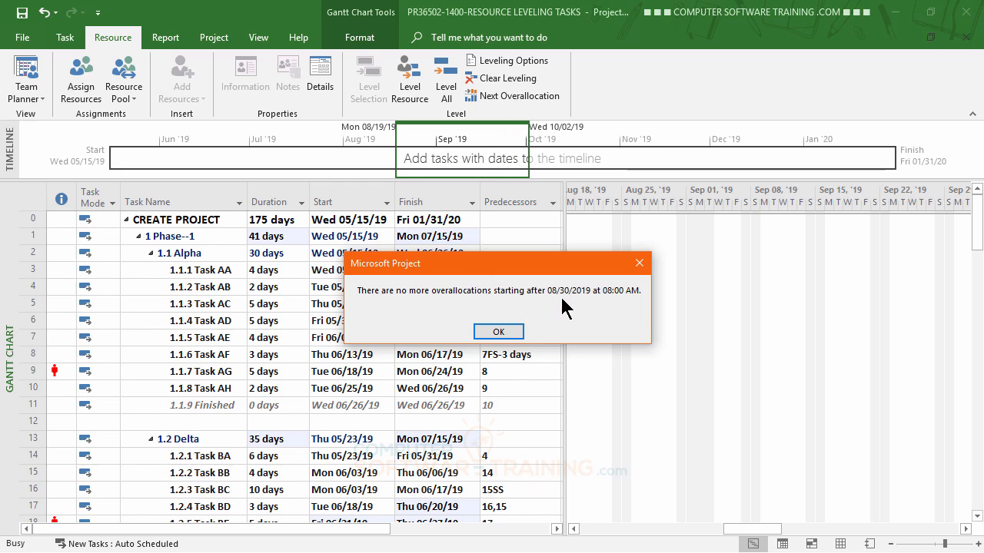
Step: Search for the next overallocation from the CREATE PROJECT summary task and examine Phases 1 through 4 for remaining overallocation indicators
{"action": "left_click", "coordinate": [498, 331]}
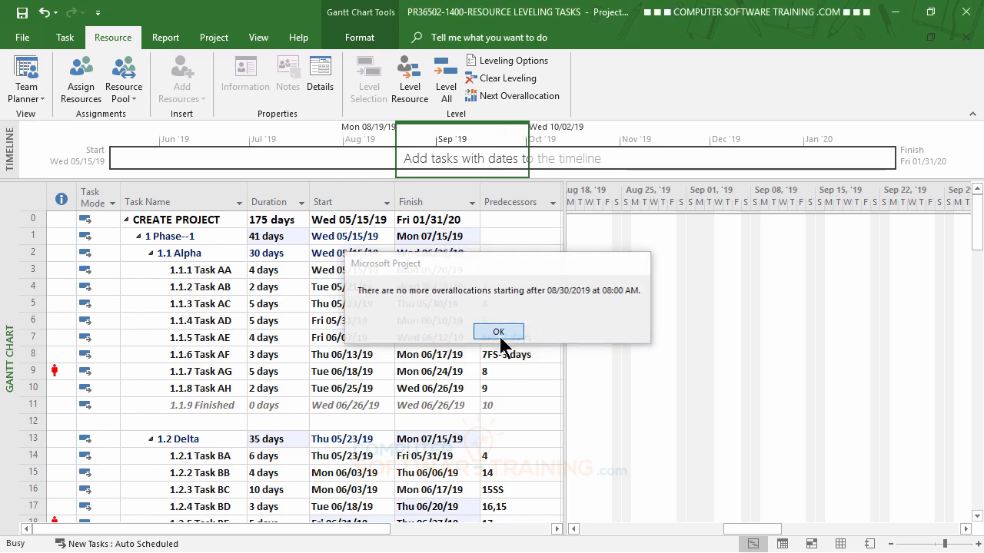
{"action": "left_click", "coordinate": [179, 222]}
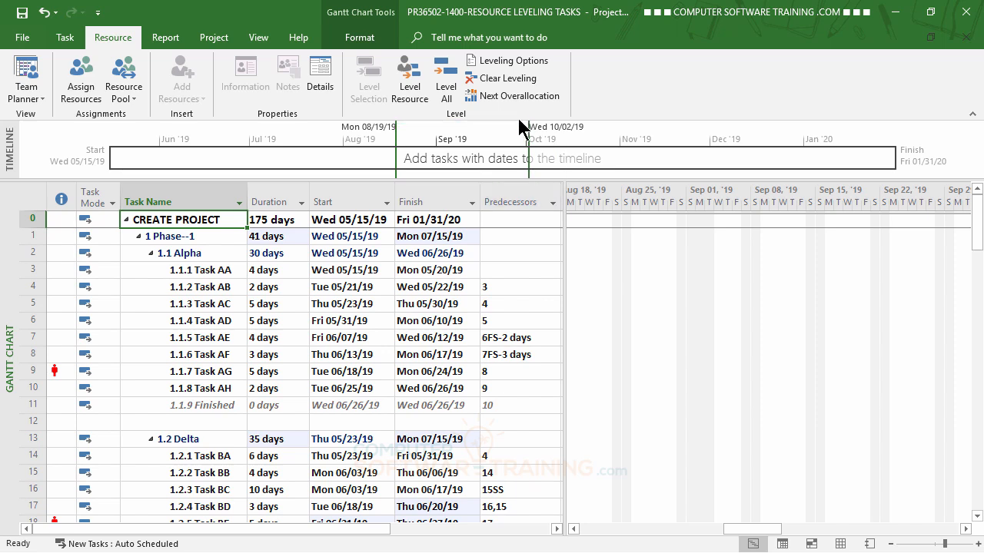
{"action": "left_click", "coordinate": [506, 94]}
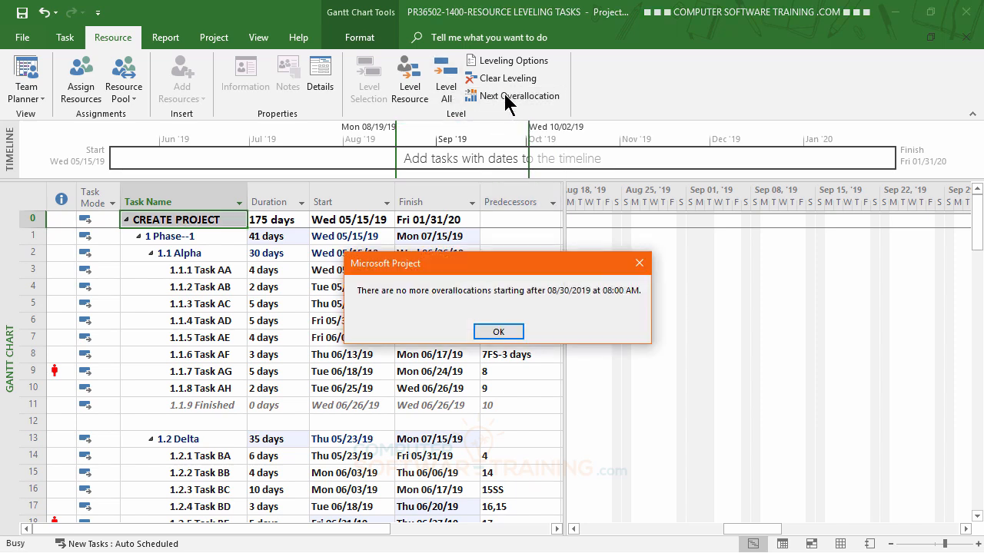
{"action": "left_click", "coordinate": [499, 332]}
{"action": "scroll", "coordinate": [359, 386], "scroll_direction": "down", "scroll_amount": 9}
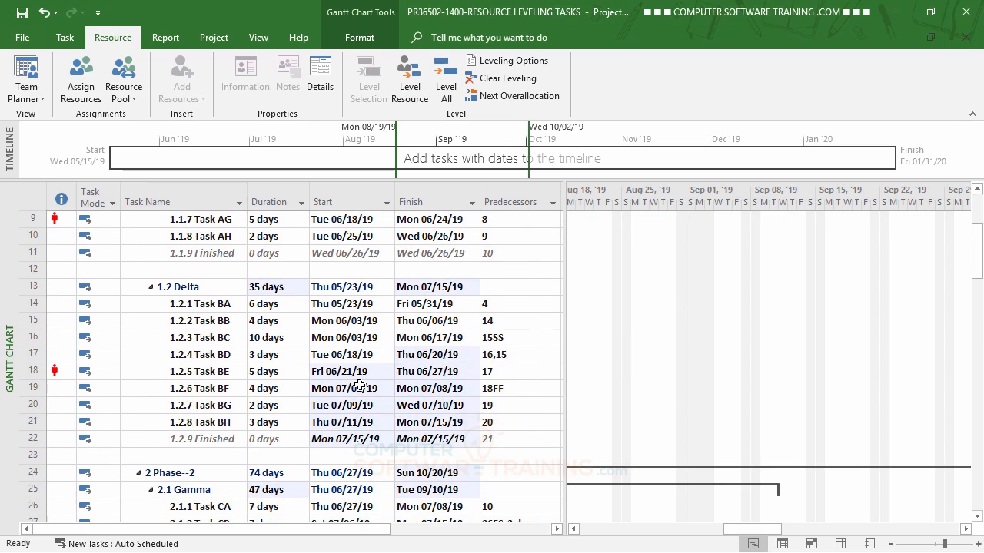
{"action": "scroll", "coordinate": [359, 386], "scroll_direction": "down", "scroll_amount": 9}
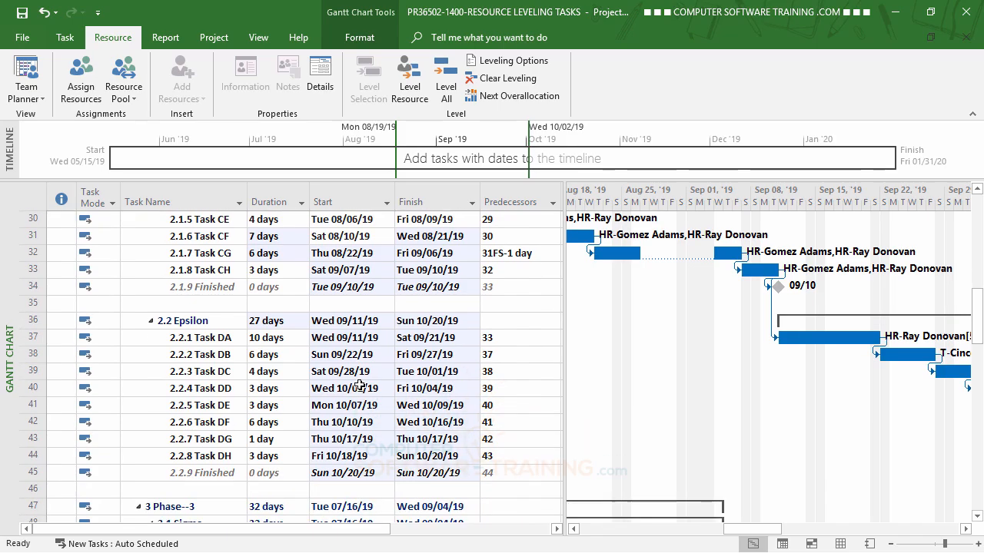
{"action": "scroll", "coordinate": [359, 385], "scroll_direction": "up", "scroll_amount": 17}
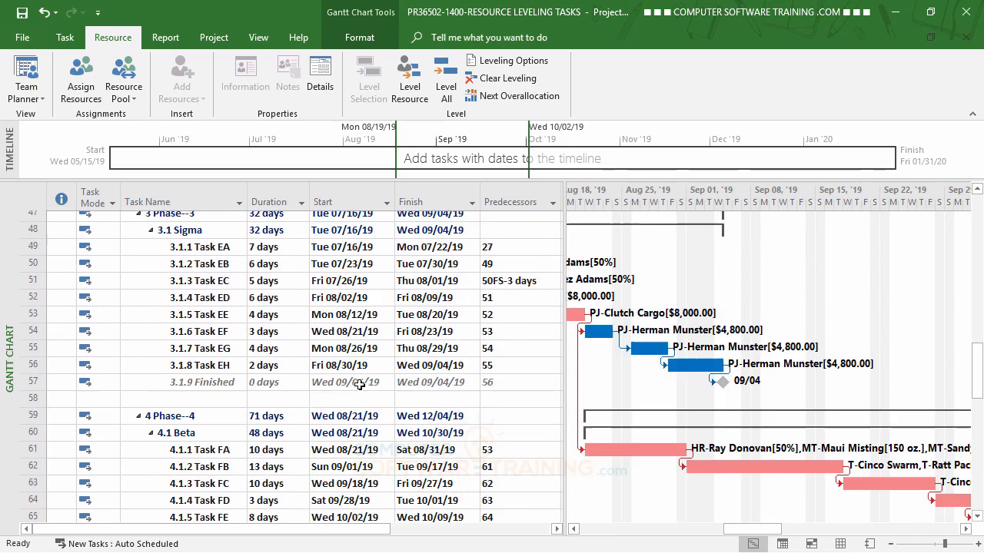
{"action": "key", "text": "ctrl+Home"}
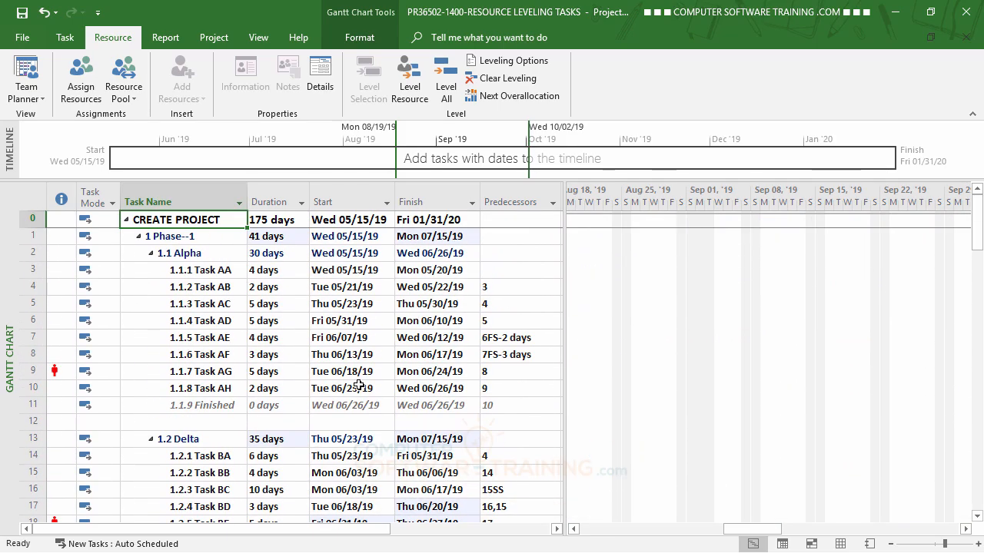
Step: Remove the assigned HR resource from 1.1.7 Task AG
{"action": "left_click", "coordinate": [184, 372]}
{"action": "left_click", "coordinate": [66, 37]}
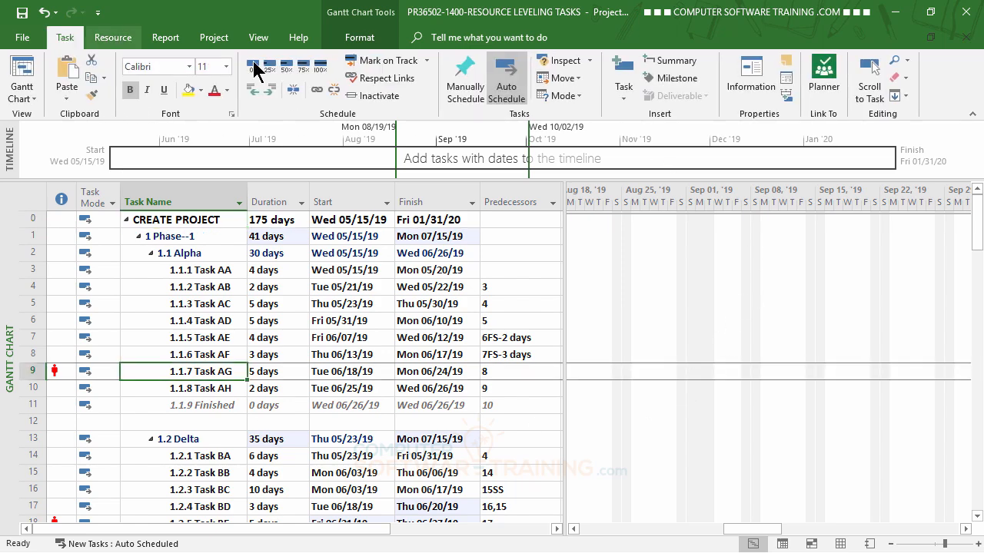
{"action": "left_click", "coordinate": [871, 77]}
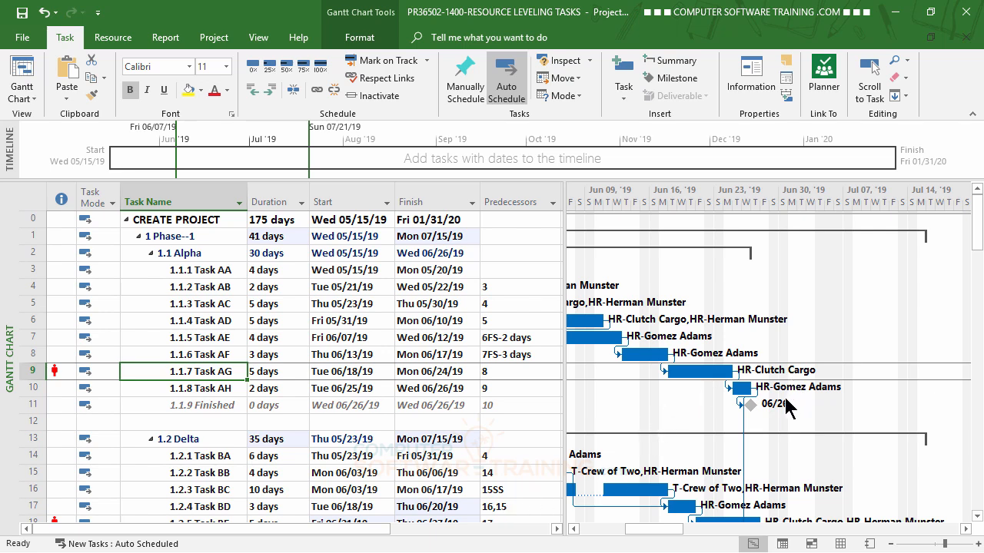
{"action": "left_click", "coordinate": [213, 37]}
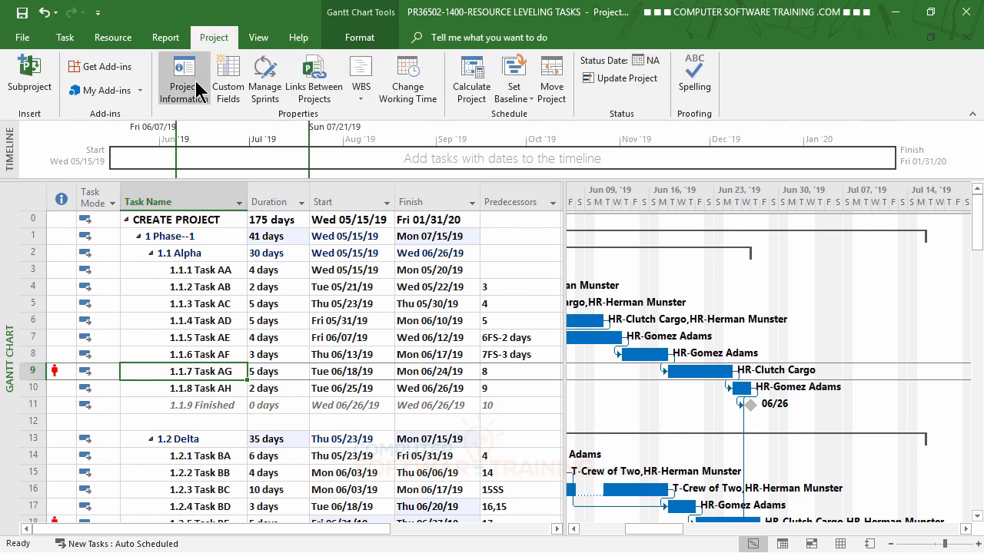
{"action": "left_click", "coordinate": [113, 38]}
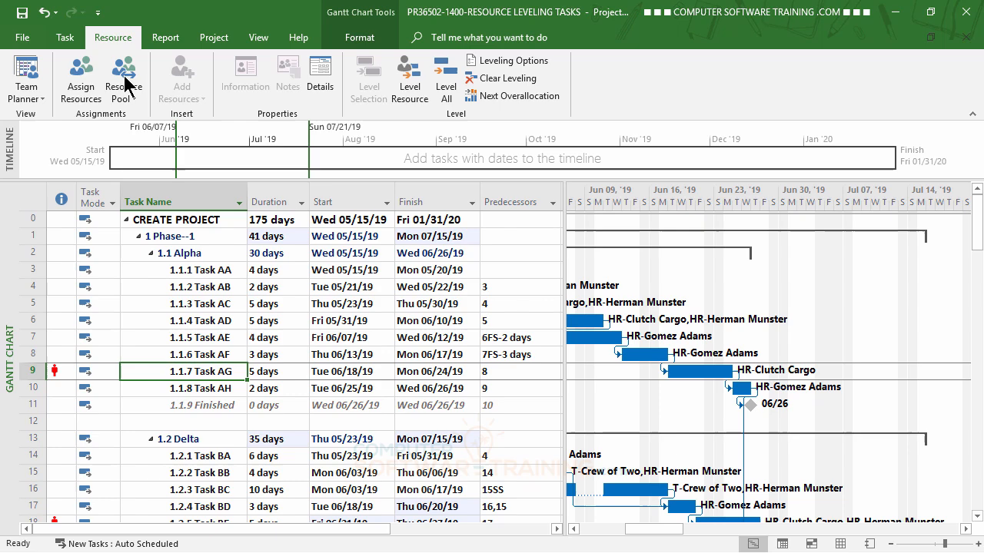
{"action": "left_click", "coordinate": [77, 86]}
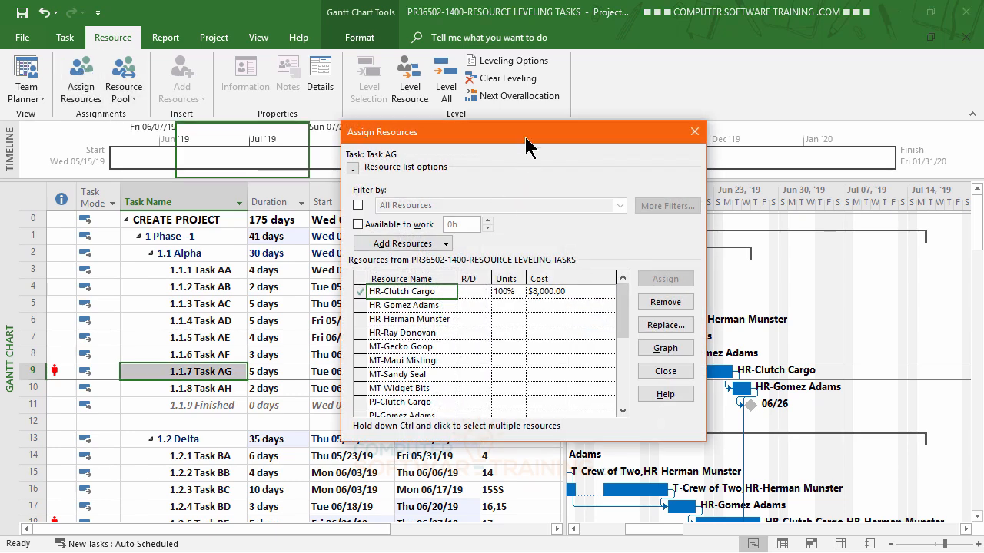
{"action": "left_click_drag", "start_coordinate": [526, 140], "coordinate": [777, 47]}
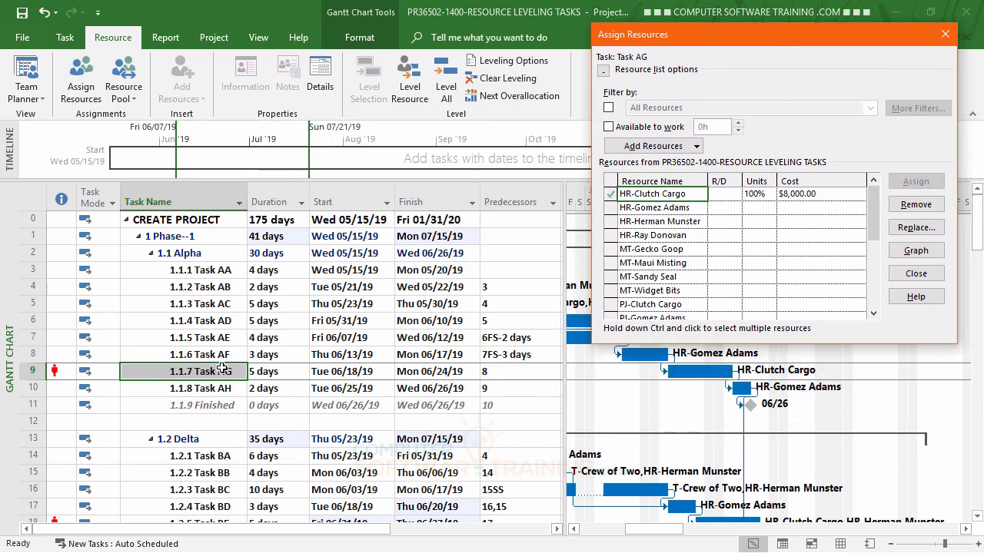
{"action": "left_click", "coordinate": [914, 205]}
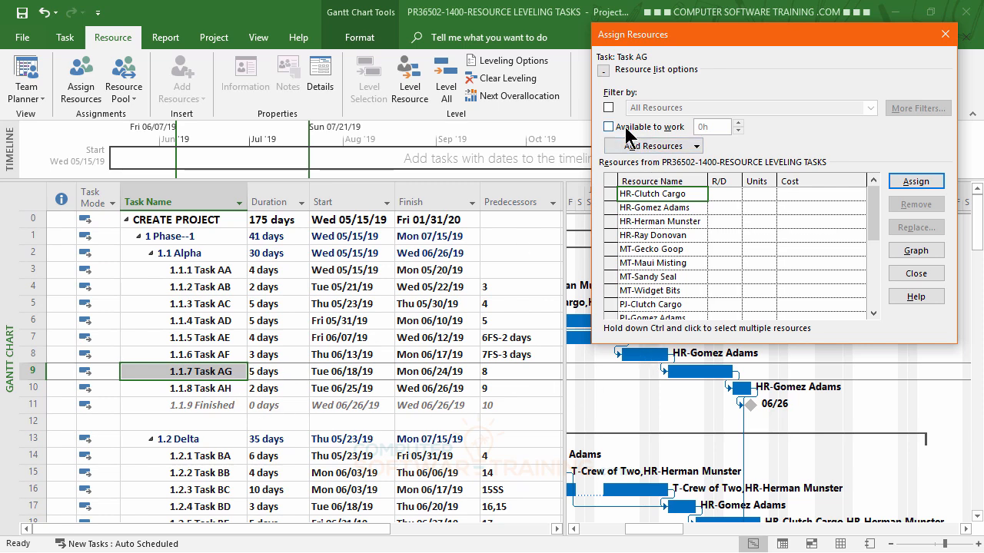
Step: Limit the resources to those available to work 5d and assign the available HR resource to Task AG
{"action": "left_click", "coordinate": [609, 126]}
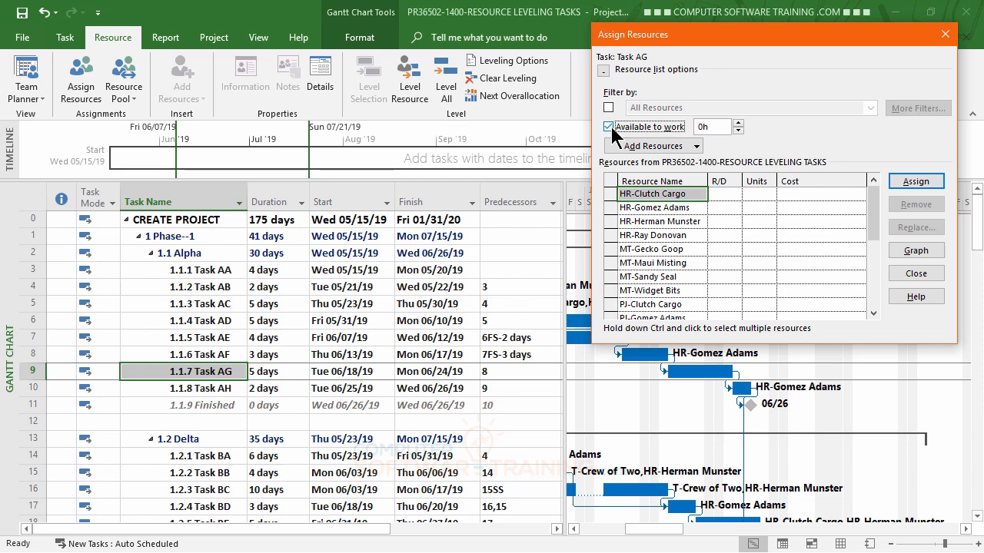
{"action": "double_click", "coordinate": [710, 127]}
{"action": "type", "text": "5d"}
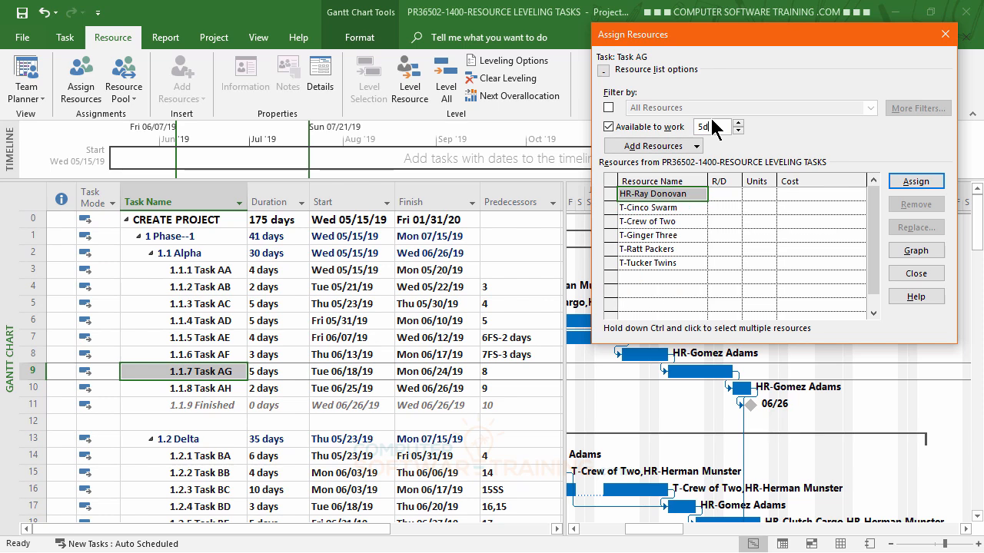
{"action": "key", "text": "Return"}
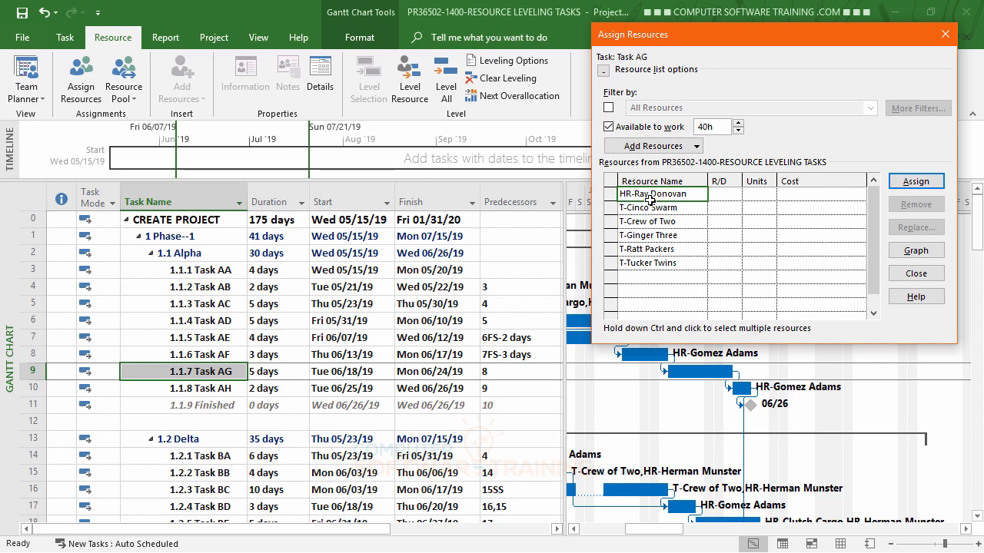
{"action": "left_click", "coordinate": [910, 184]}
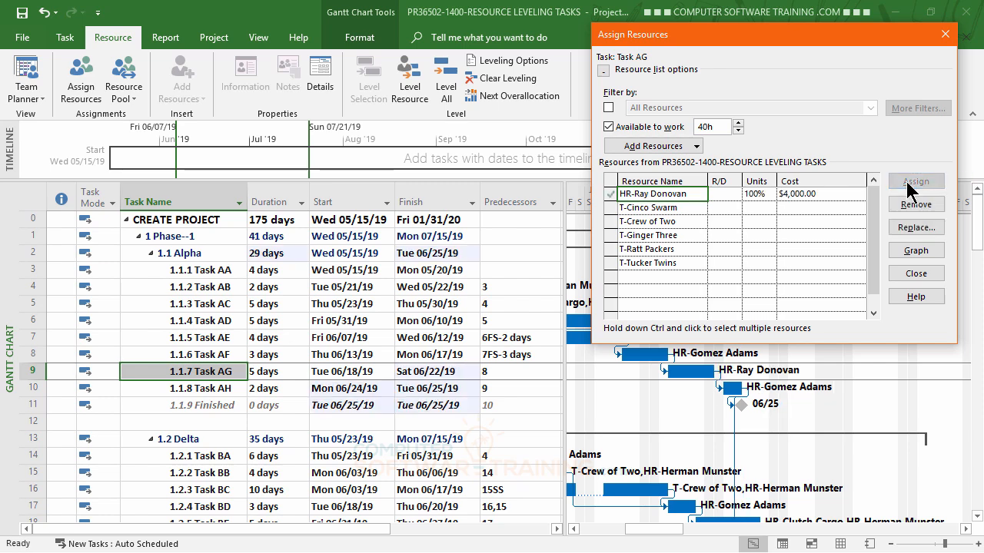
{"action": "left_click", "coordinate": [912, 275]}
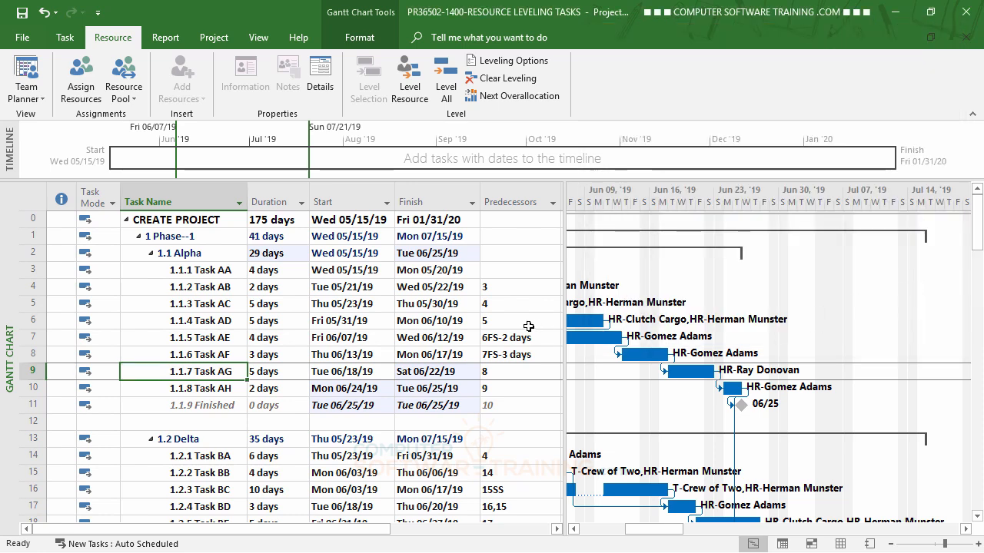
{"action": "scroll", "coordinate": [405, 295], "scroll_direction": "down", "scroll_amount": 12}
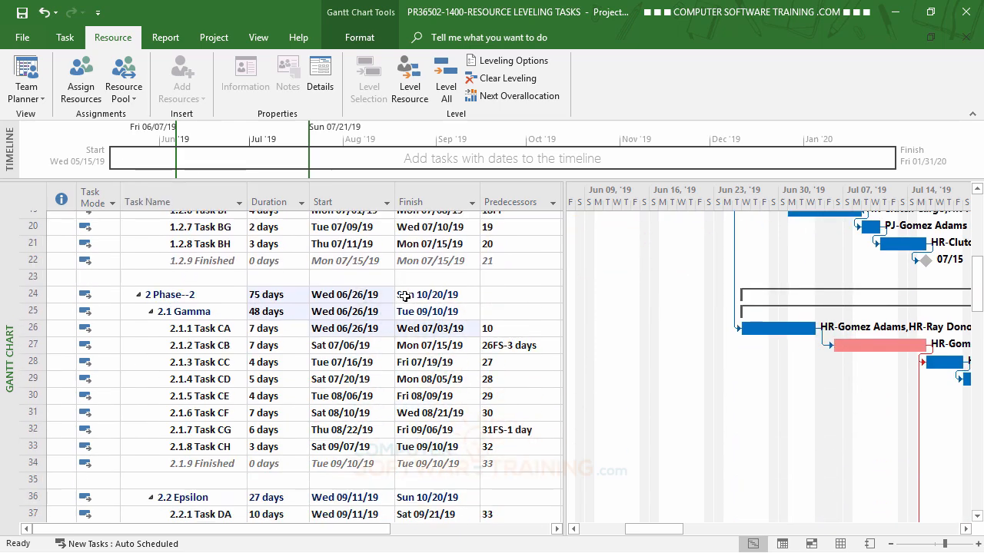
{"action": "scroll", "coordinate": [405, 294], "scroll_direction": "up", "scroll_amount": 6}
{"action": "scroll", "coordinate": [405, 293], "scroll_direction": "up", "scroll_amount": 6}
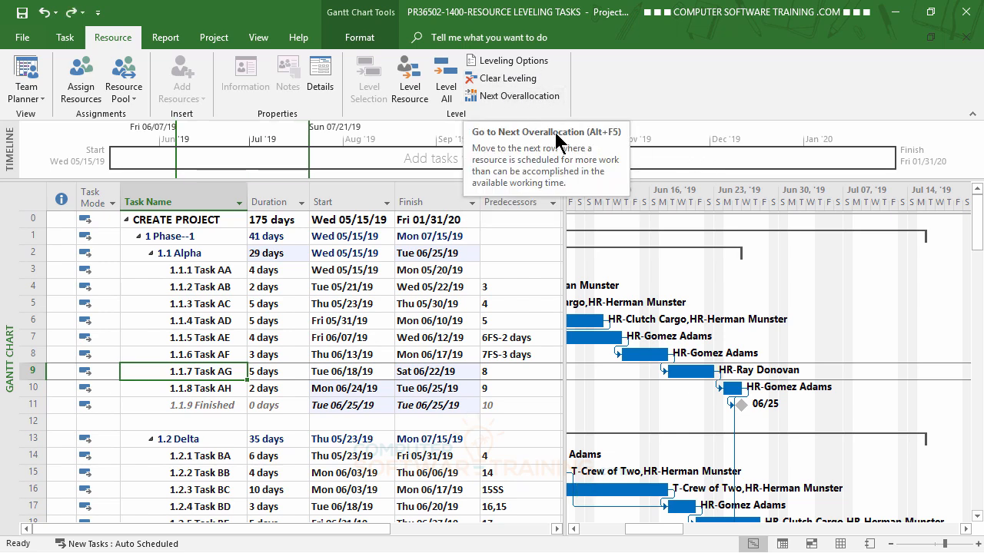
Step: Clear leveling for the entire project and check the Phase 1 tasks for overallocation indicators
{"action": "left_click", "coordinate": [508, 80]}
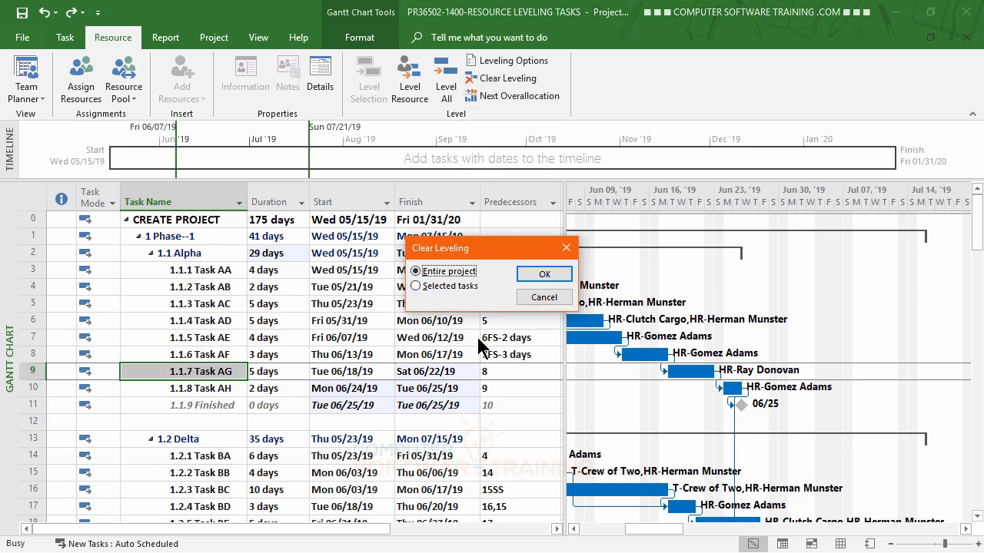
{"action": "left_click", "coordinate": [540, 276]}
{"action": "scroll", "coordinate": [359, 388], "scroll_direction": "down", "scroll_amount": 6}
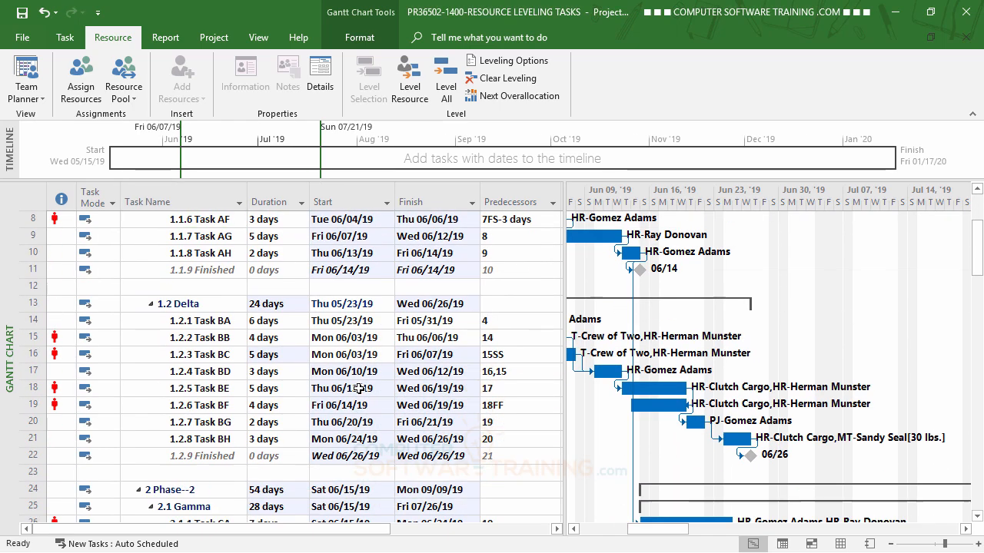
{"action": "scroll", "coordinate": [359, 388], "scroll_direction": "up", "scroll_amount": 5}
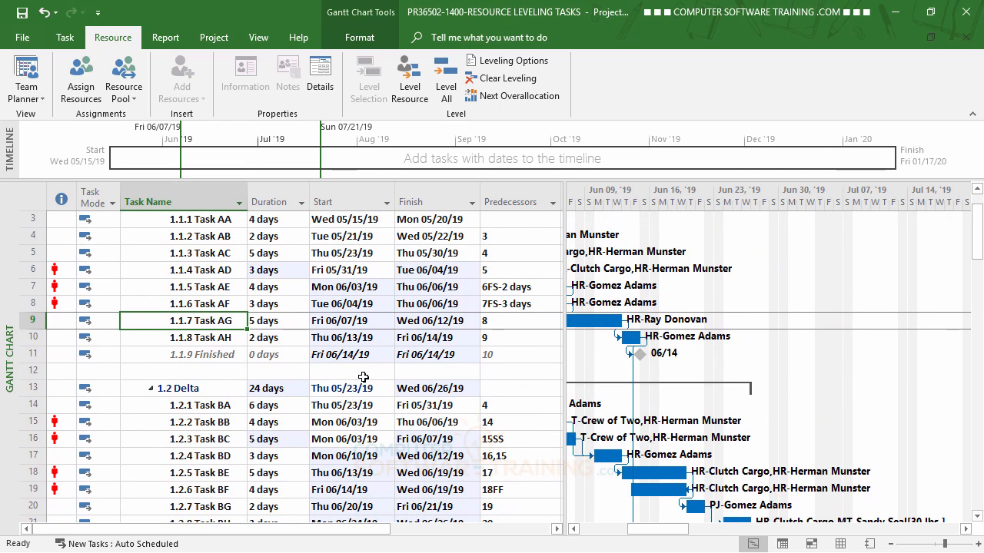